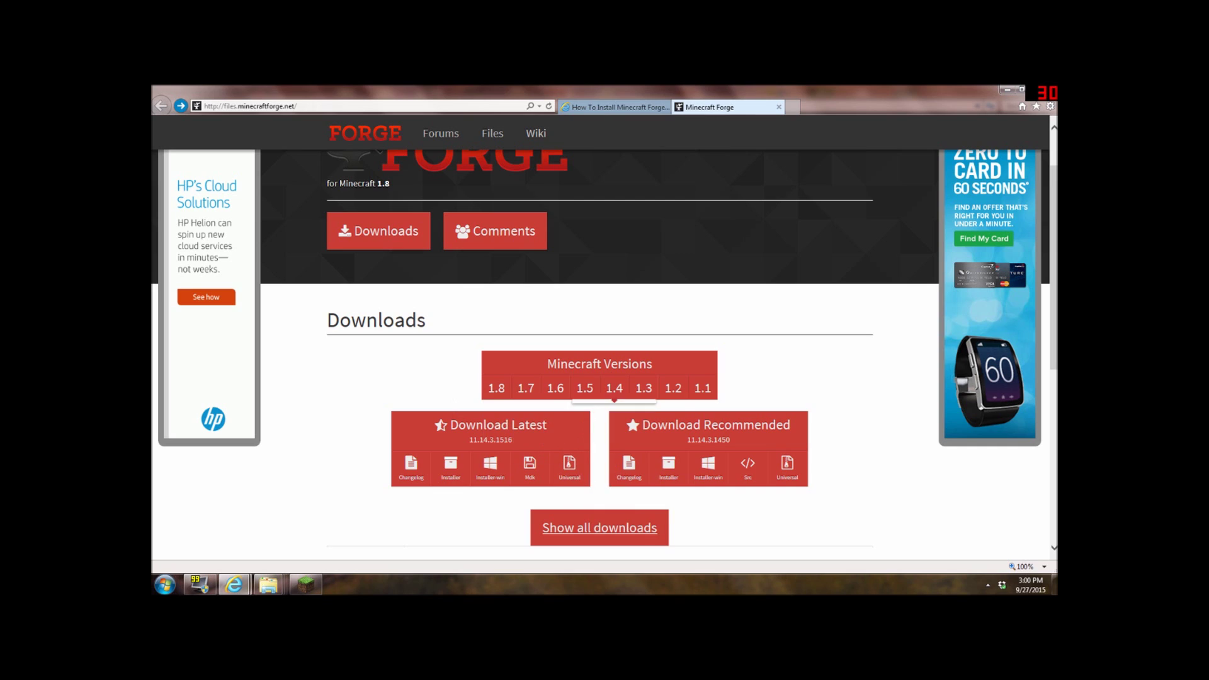
Download the recommended Forge 11.14.3.1450 installer for Minecraft 1.8, run it, and install the client in the proposed .minecraft folder.
{"action": "mouse_move", "coordinate": [526, 389]}
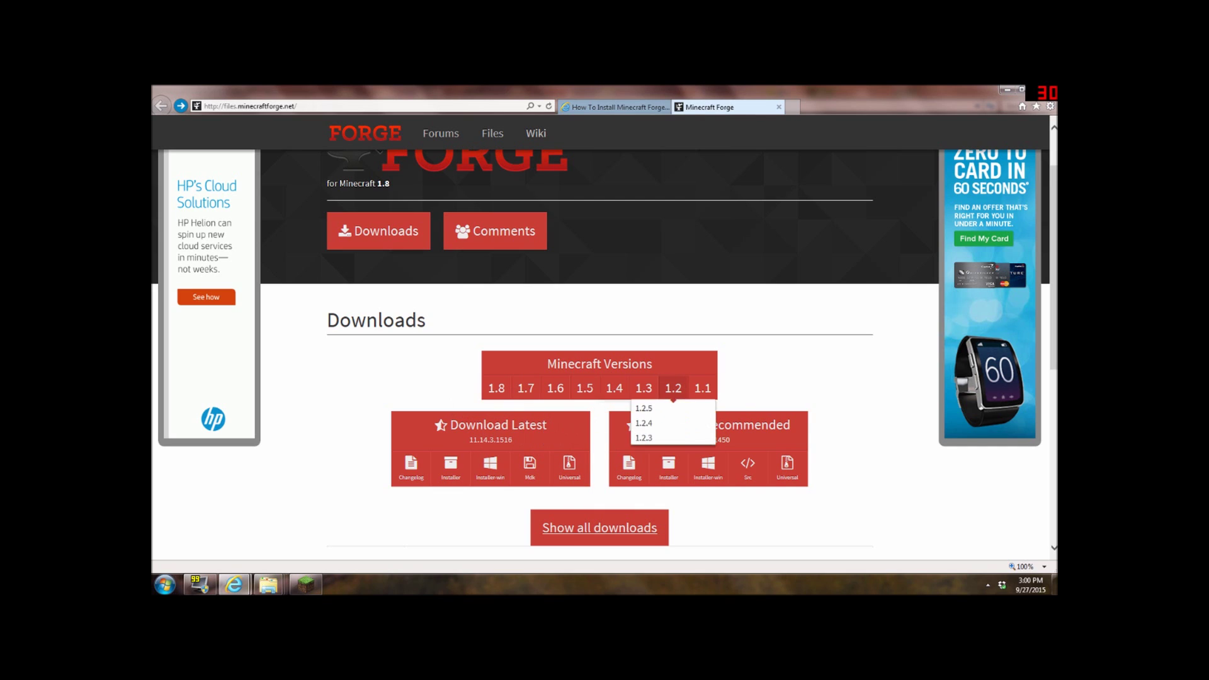
{"action": "mouse_move", "coordinate": [674, 388]}
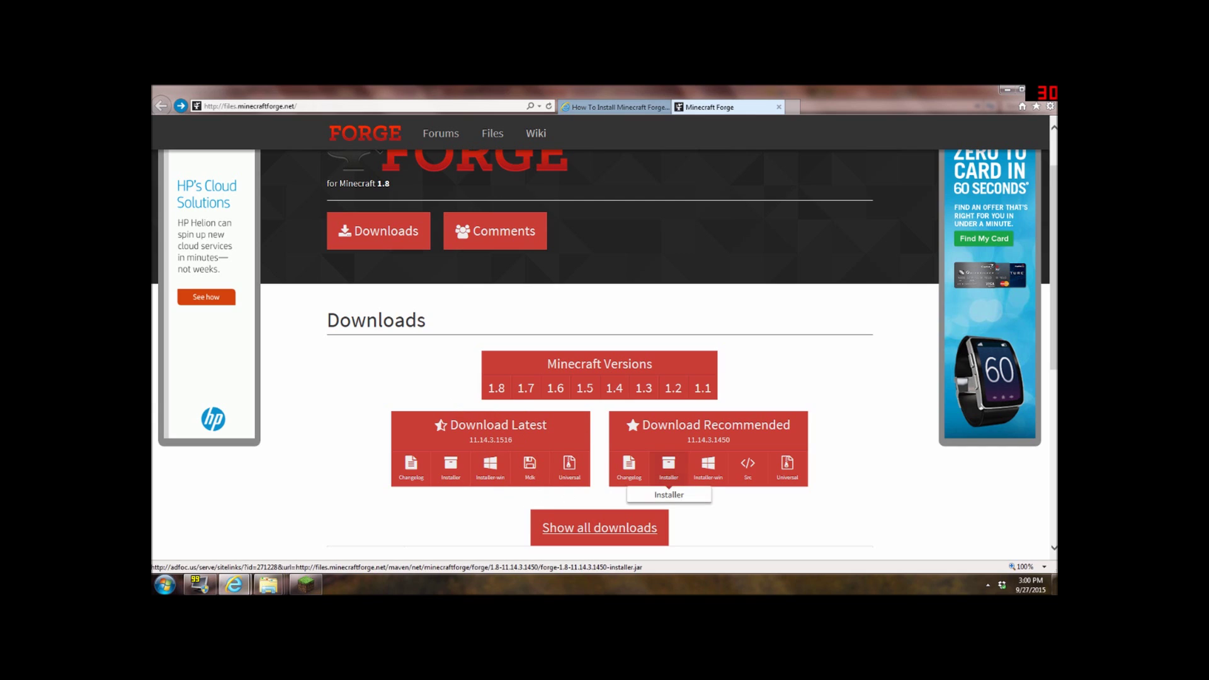
{"action": "left_click", "coordinate": [668, 466]}
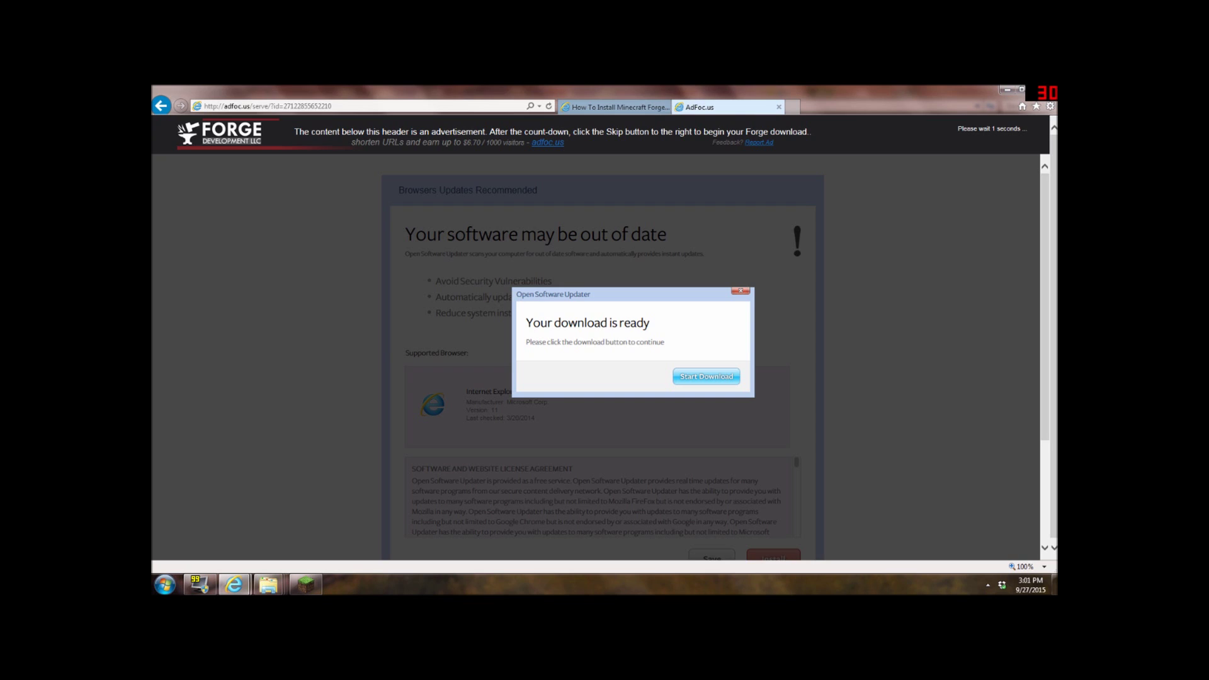
{"action": "left_click", "coordinate": [986, 136]}
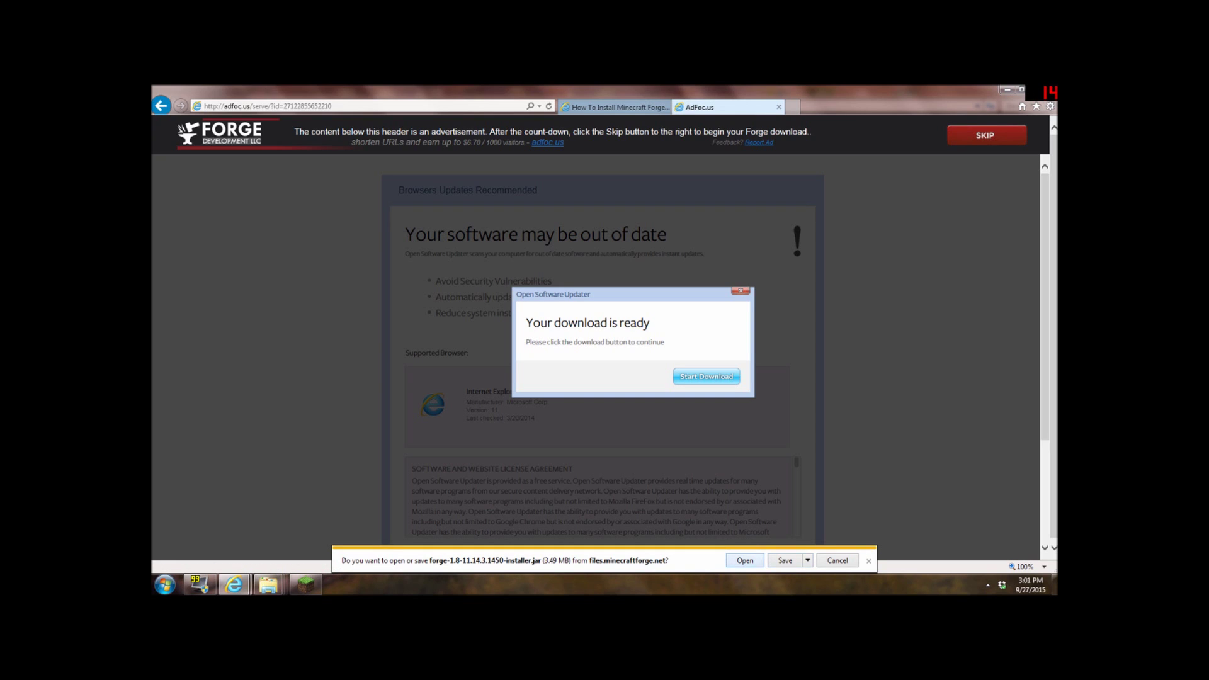
{"action": "left_click", "coordinate": [746, 561]}
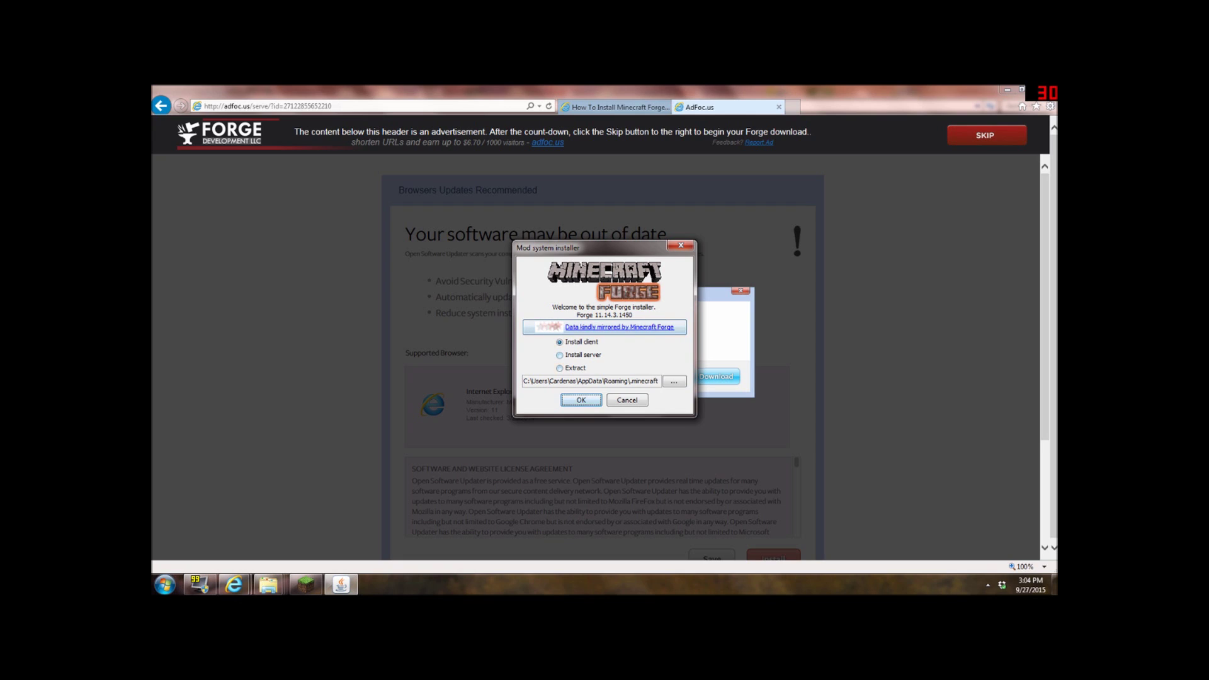
{"action": "key", "text": "Return"}
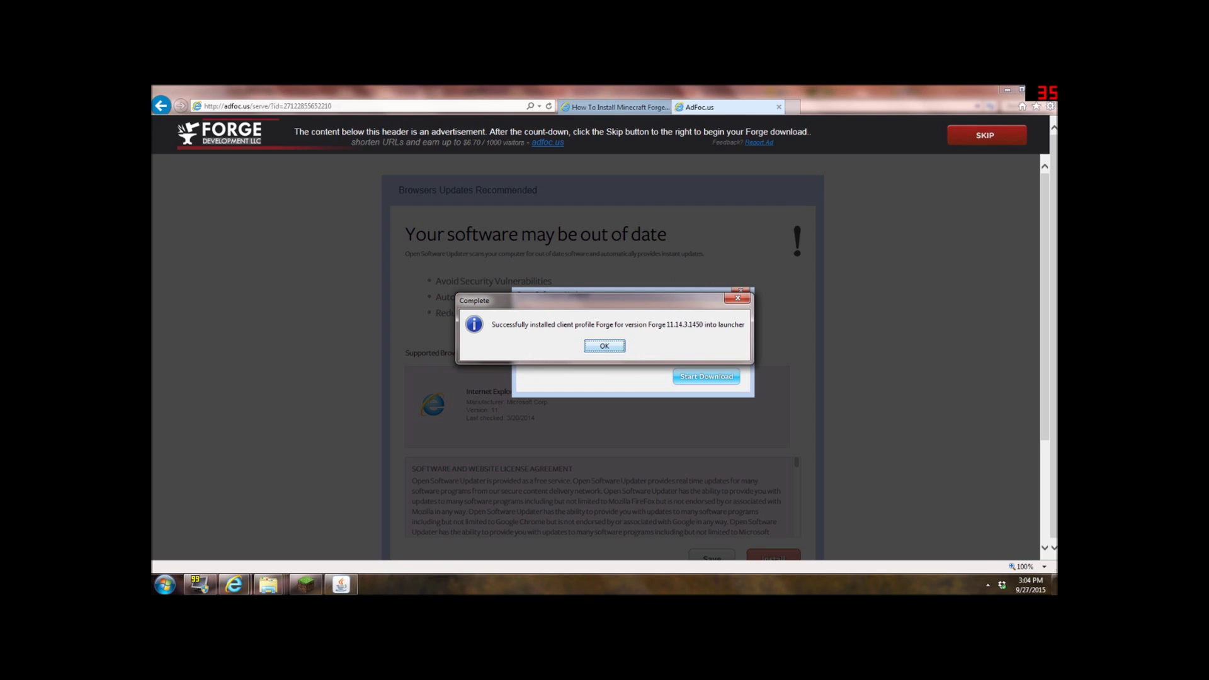
{"action": "key", "text": "Return"}
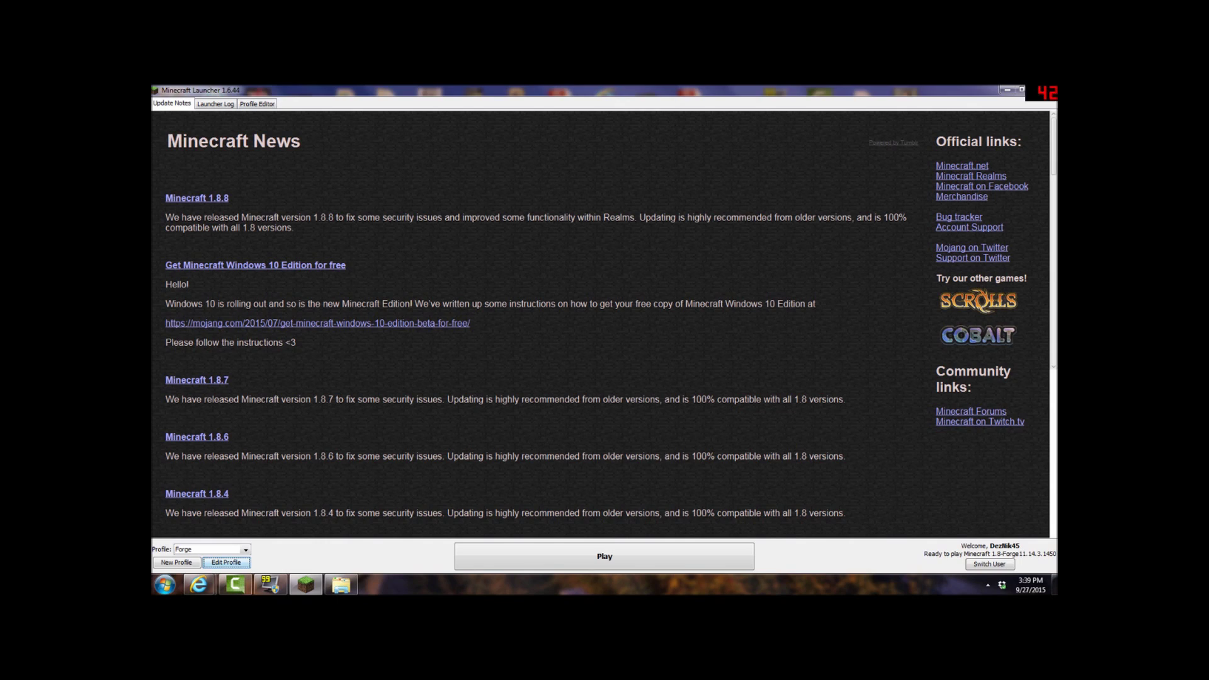
In the Minecraft Launcher, select the Forge profile and open it for editing.
{"action": "left_click", "coordinate": [246, 550]}
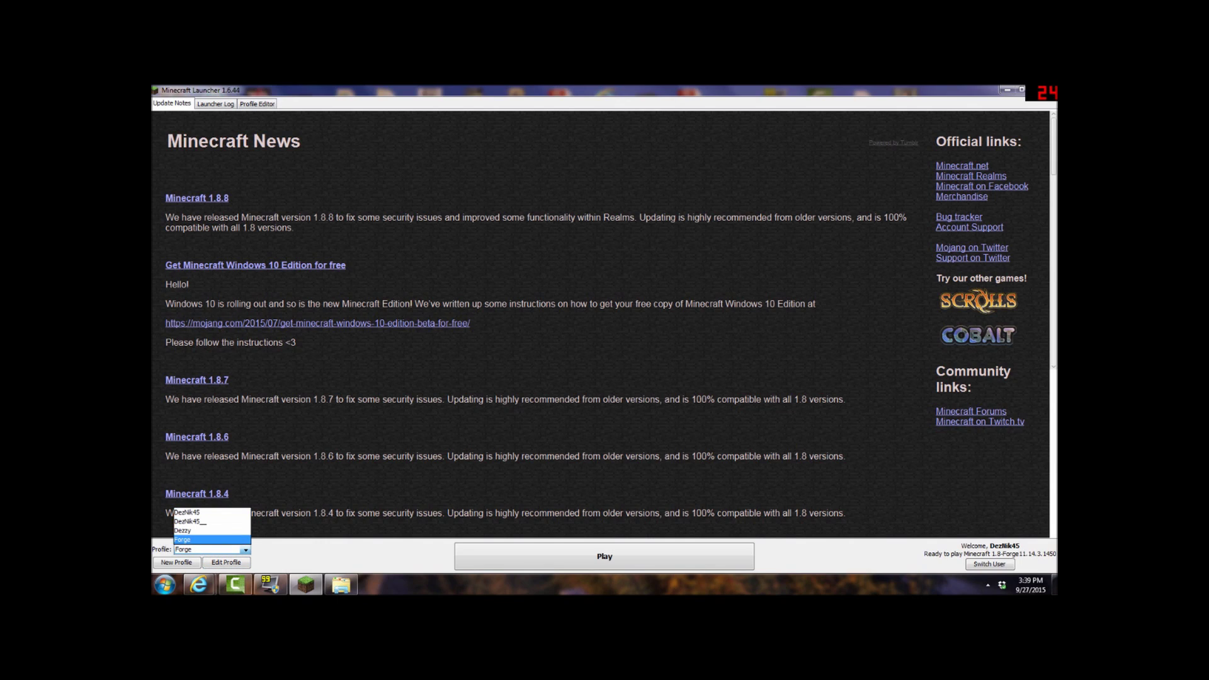
{"action": "left_click", "coordinate": [212, 540]}
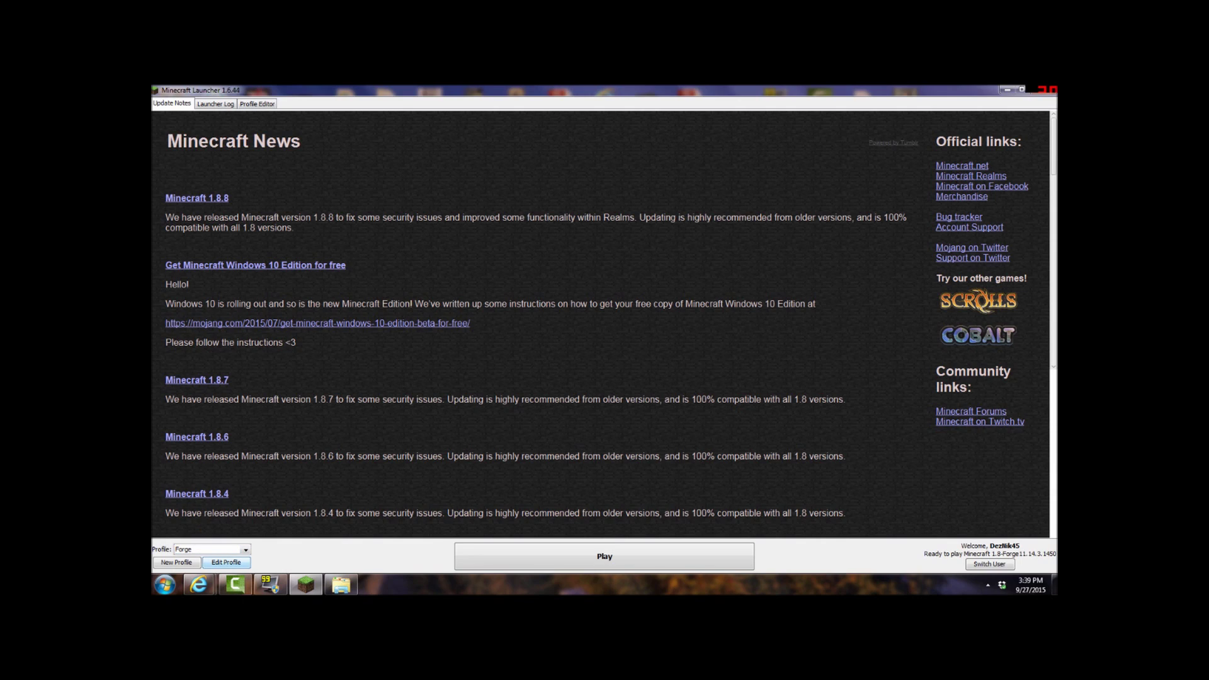
{"action": "left_click", "coordinate": [227, 562]}
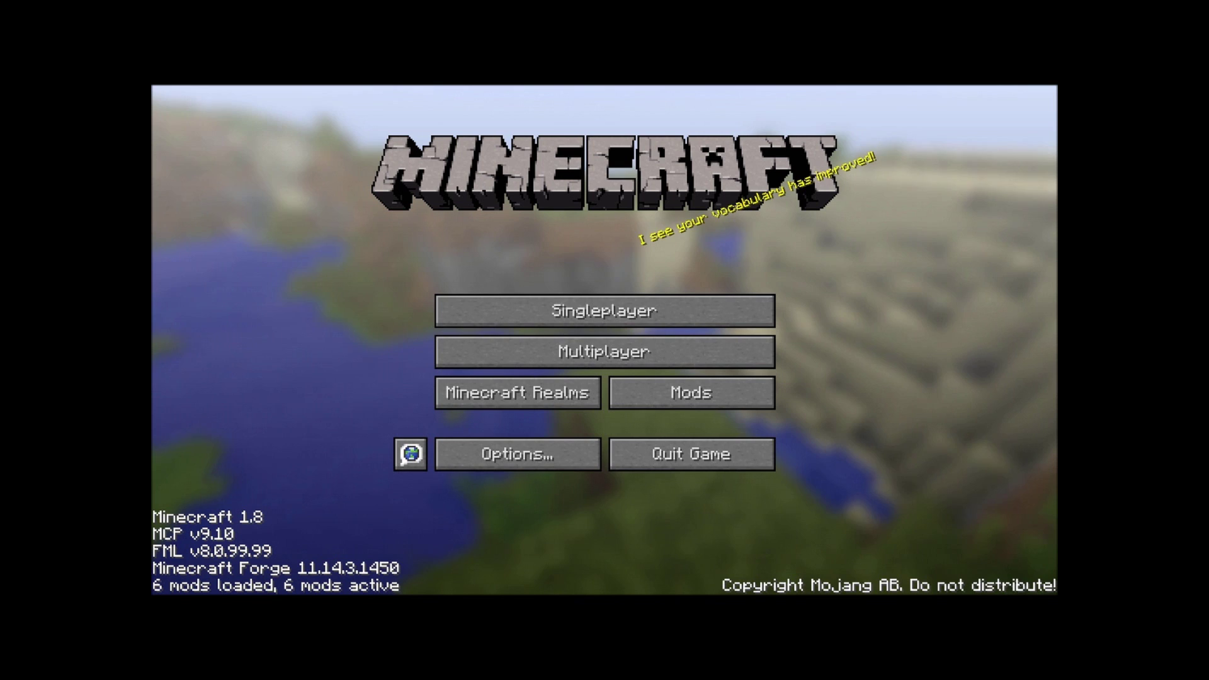
Examine the details of the installed mods in Minecraft's mod list, including Minecraft Forge, TooManyItems and Backpacks!
{"action": "left_click", "coordinate": [517, 454]}
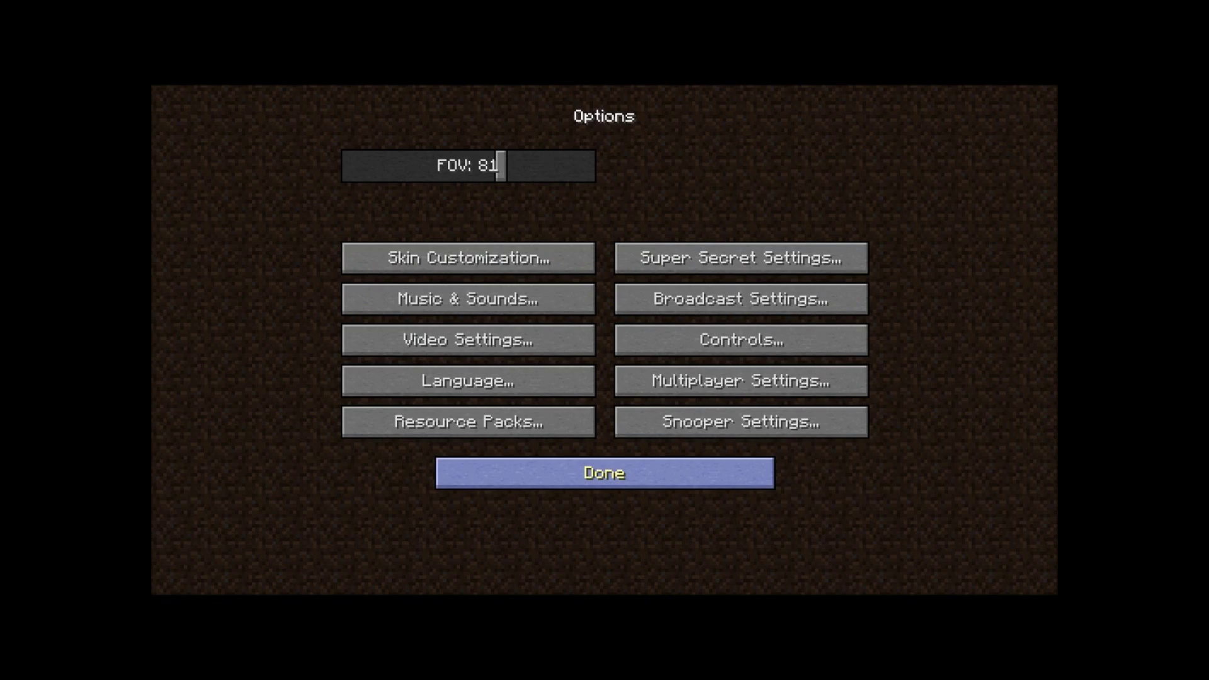
{"action": "left_click", "coordinate": [517, 473]}
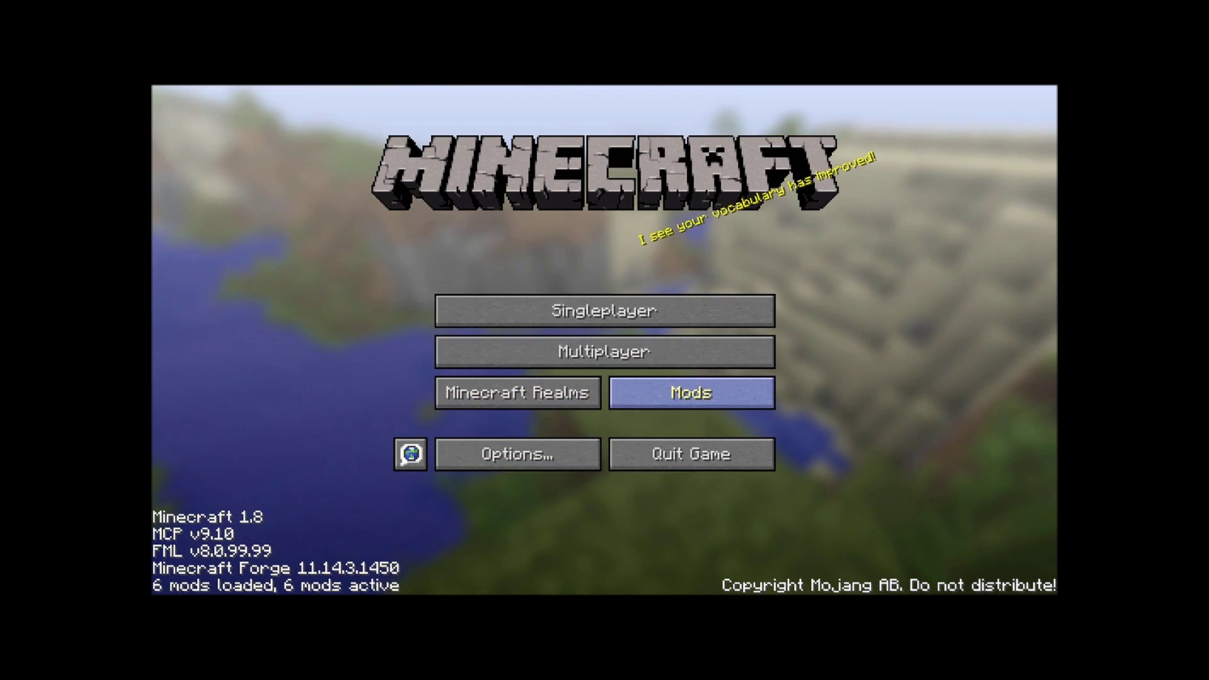
{"action": "left_click", "coordinate": [691, 391]}
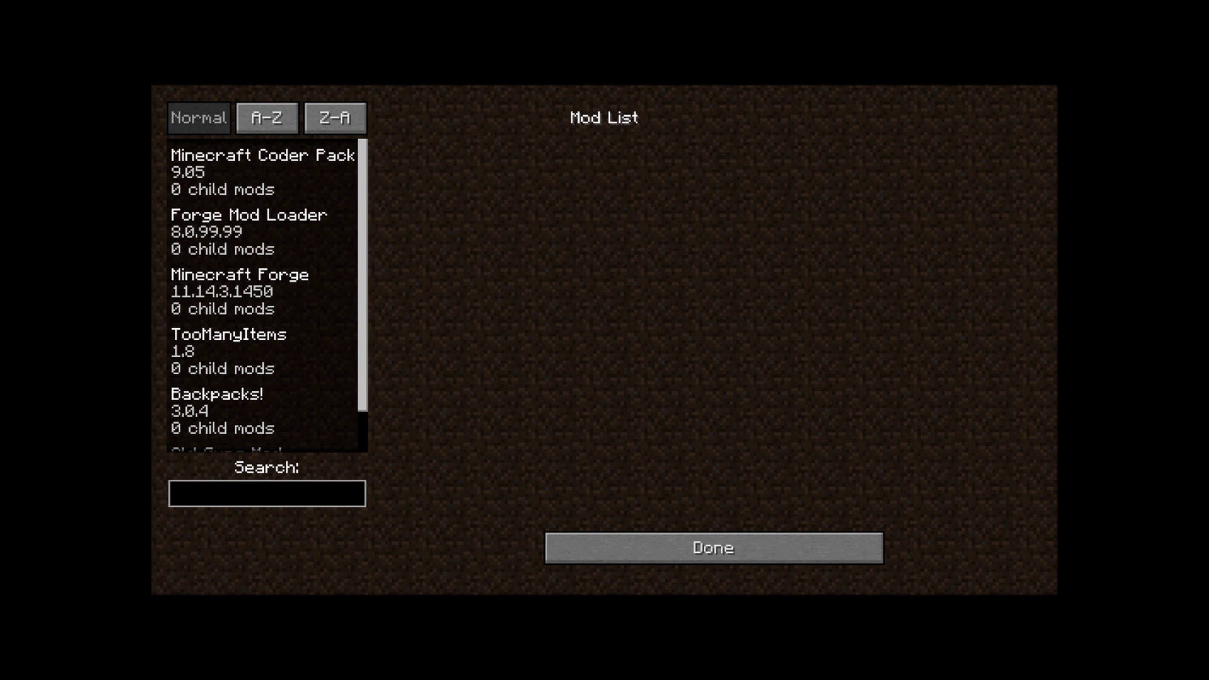
{"action": "left_click", "coordinate": [262, 172]}
{"action": "left_click", "coordinate": [262, 232]}
{"action": "left_click", "coordinate": [261, 291]}
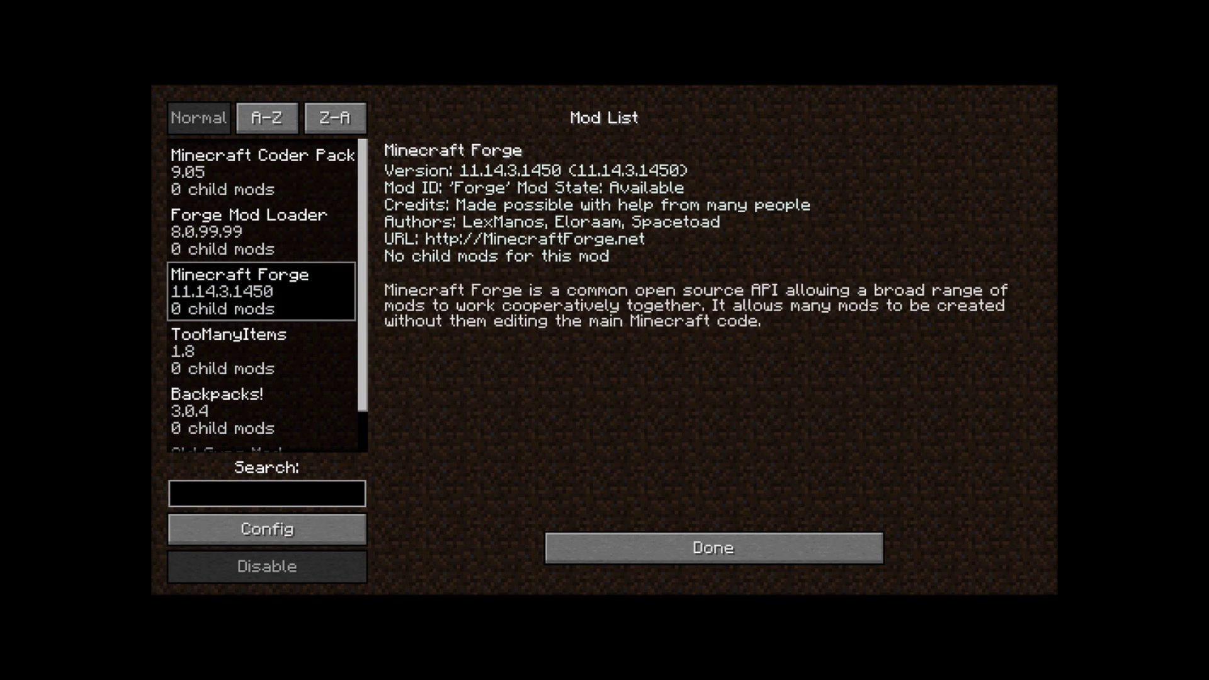
{"action": "left_click", "coordinate": [262, 352]}
{"action": "left_click", "coordinate": [262, 410]}
{"action": "scroll", "coordinate": [261, 411], "scroll_direction": "down", "scroll_amount": 2}
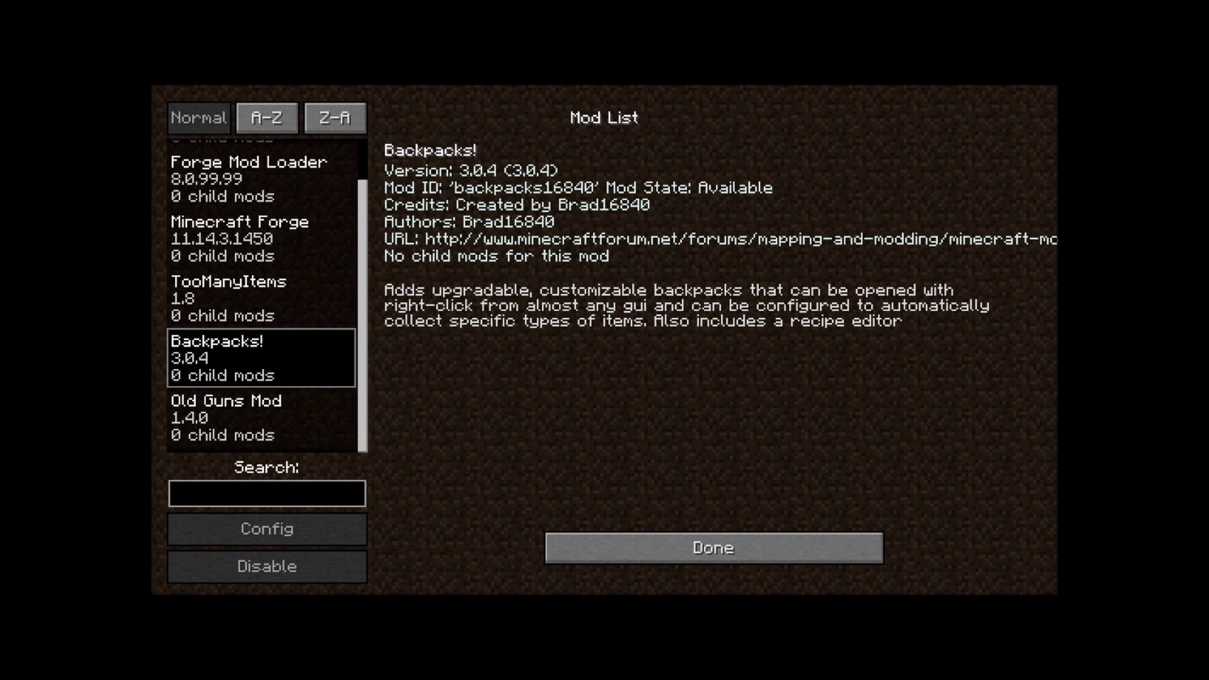
{"action": "scroll", "coordinate": [262, 378], "scroll_direction": "up", "scroll_amount": 2}
{"action": "left_click", "coordinate": [261, 351]}
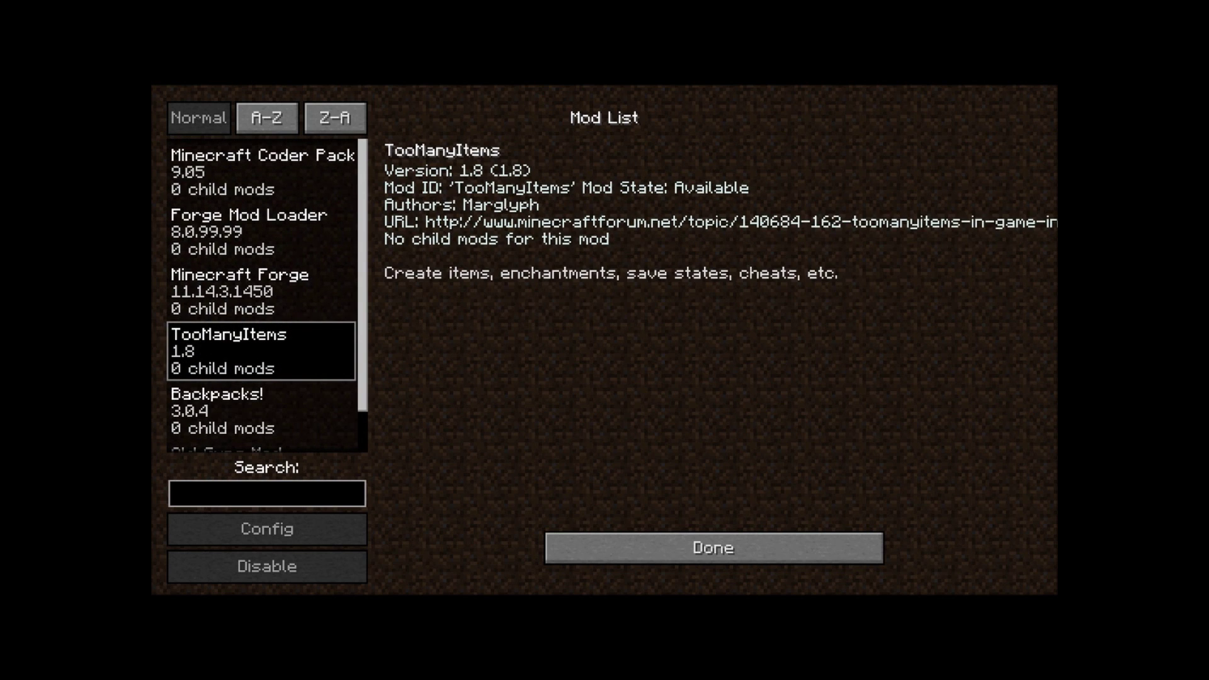
{"action": "left_click", "coordinate": [262, 292]}
{"action": "left_click", "coordinate": [262, 352]}
{"action": "left_click", "coordinate": [262, 292]}
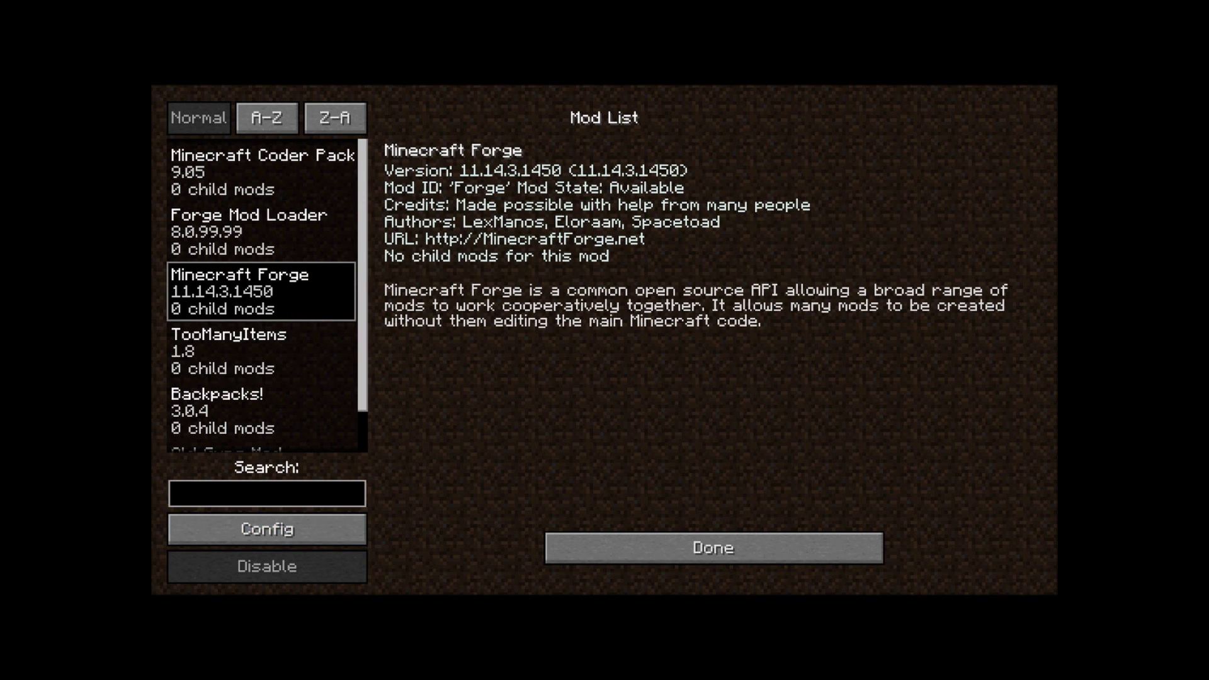
{"action": "left_click", "coordinate": [261, 352]}
{"action": "left_click", "coordinate": [261, 410]}
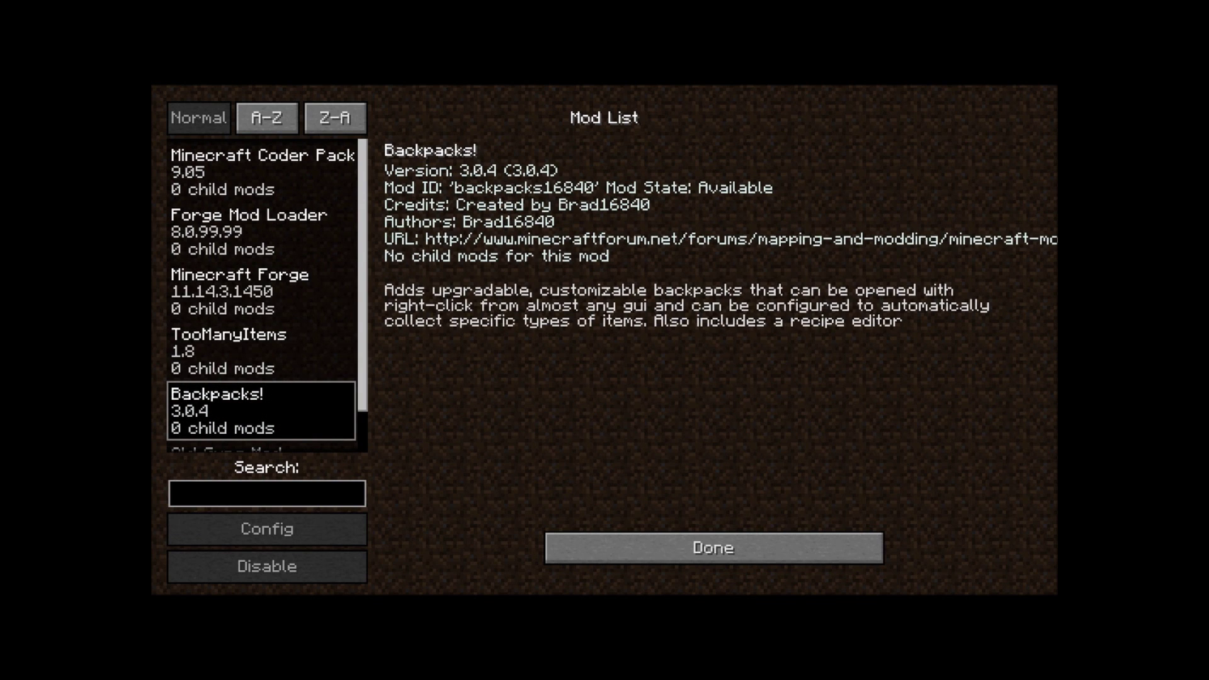
{"action": "left_click", "coordinate": [261, 350]}
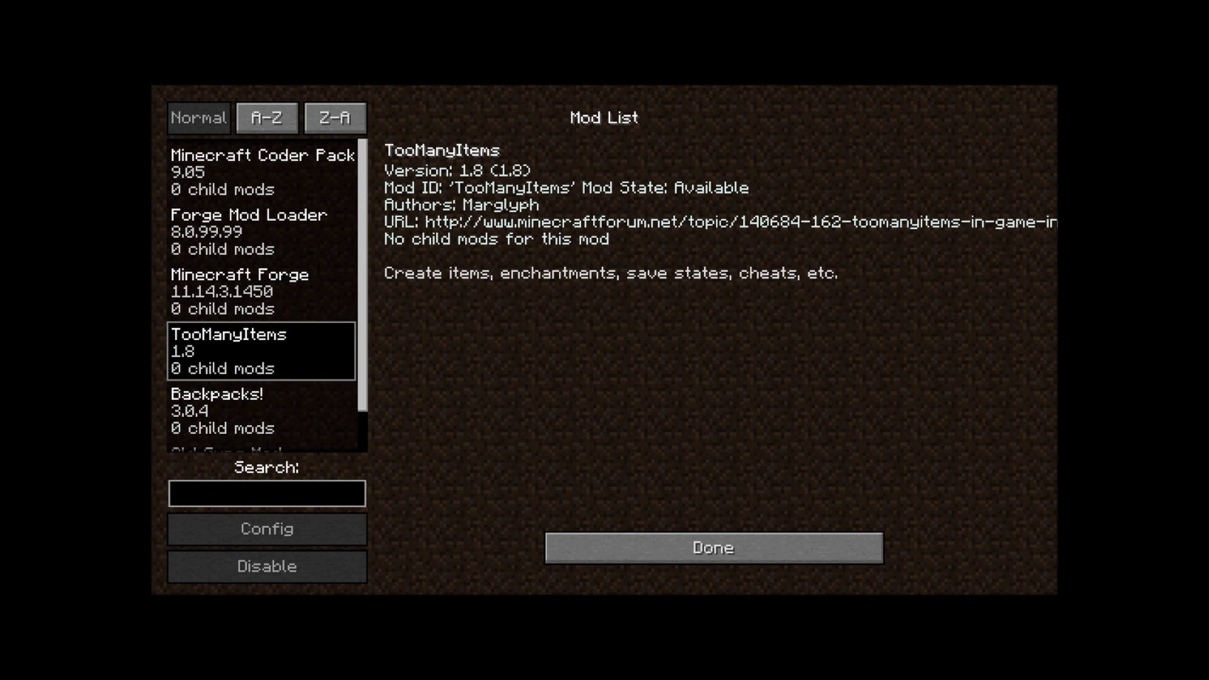
{"action": "key", "text": "Escape"}
Enter a singleplayer world and switch it to creative mode with the TooManyItems inventory settings.
{"action": "left_click", "coordinate": [604, 310]}
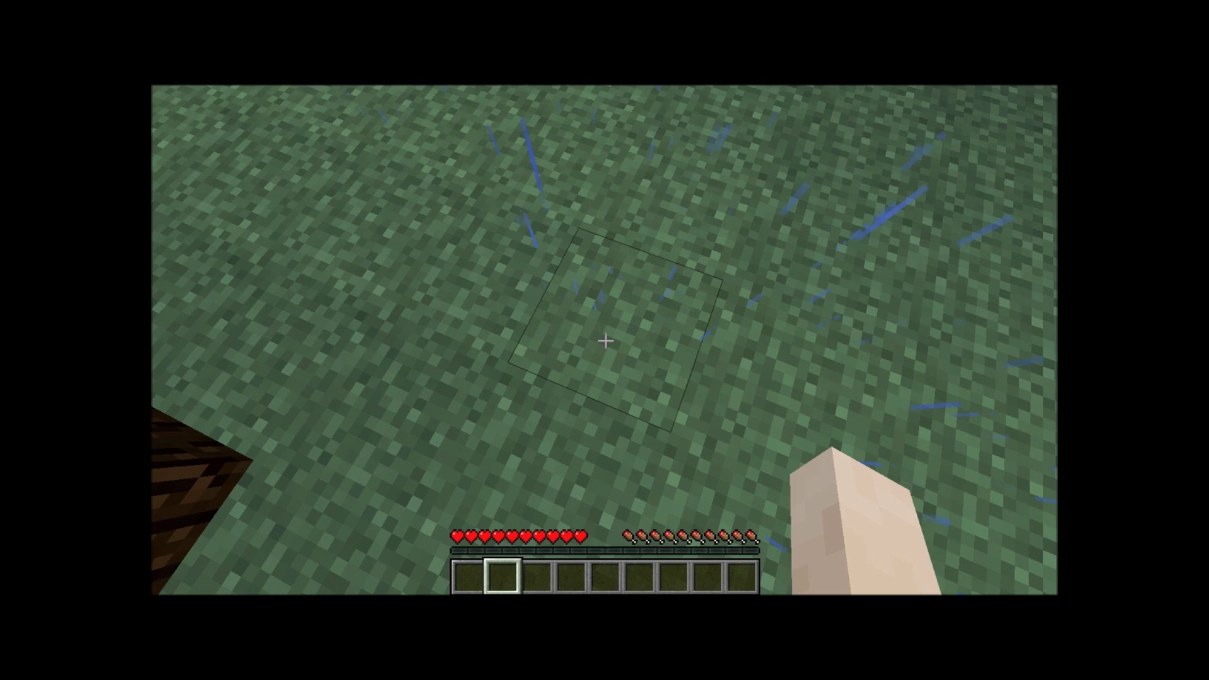
{"action": "key", "text": "e"}
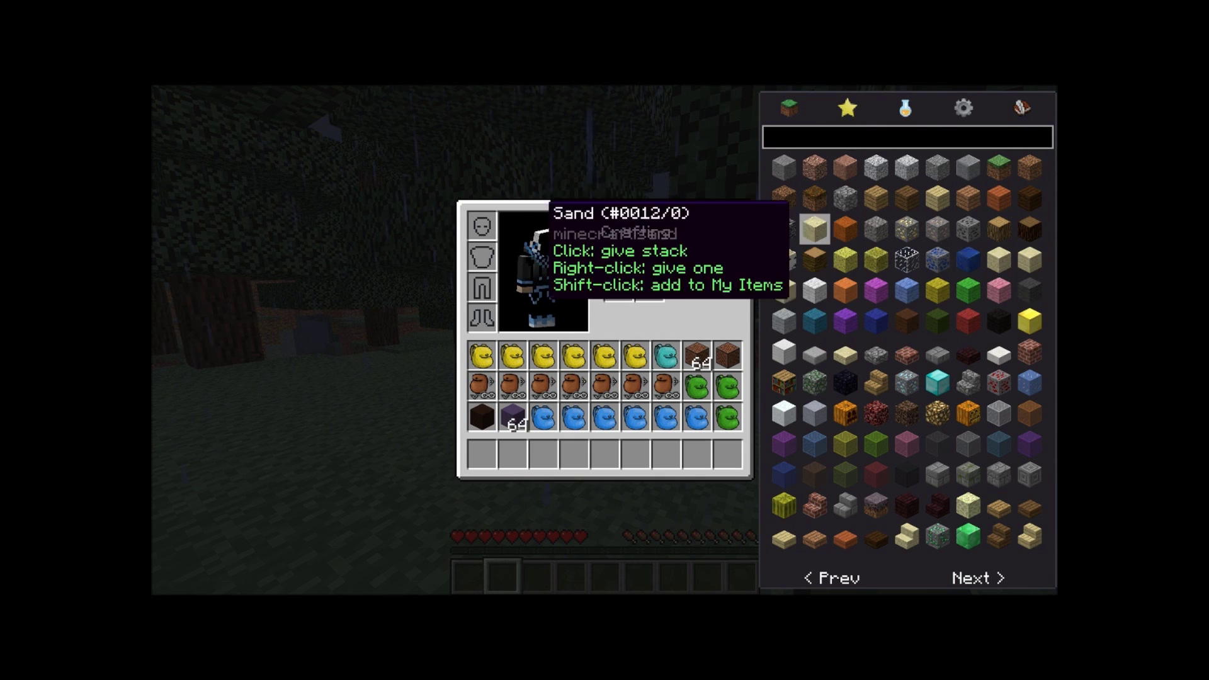
{"action": "left_click", "coordinate": [888, 108]}
{"action": "left_click", "coordinate": [904, 108]}
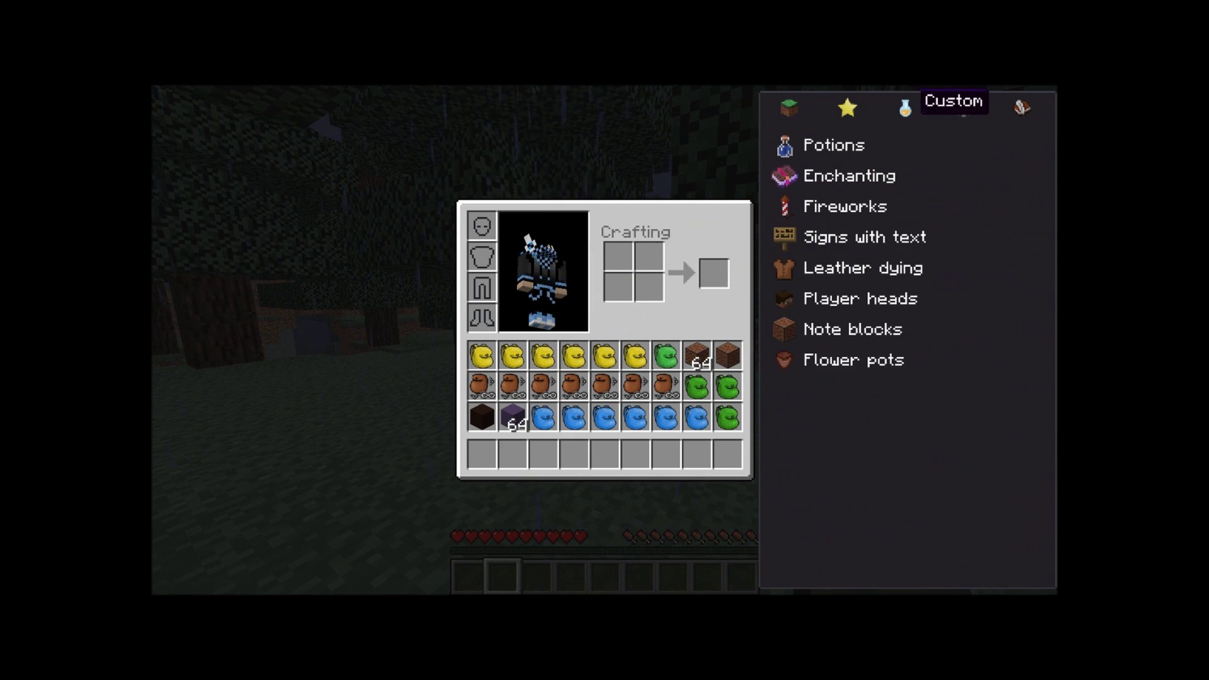
{"action": "left_click", "coordinate": [965, 108]}
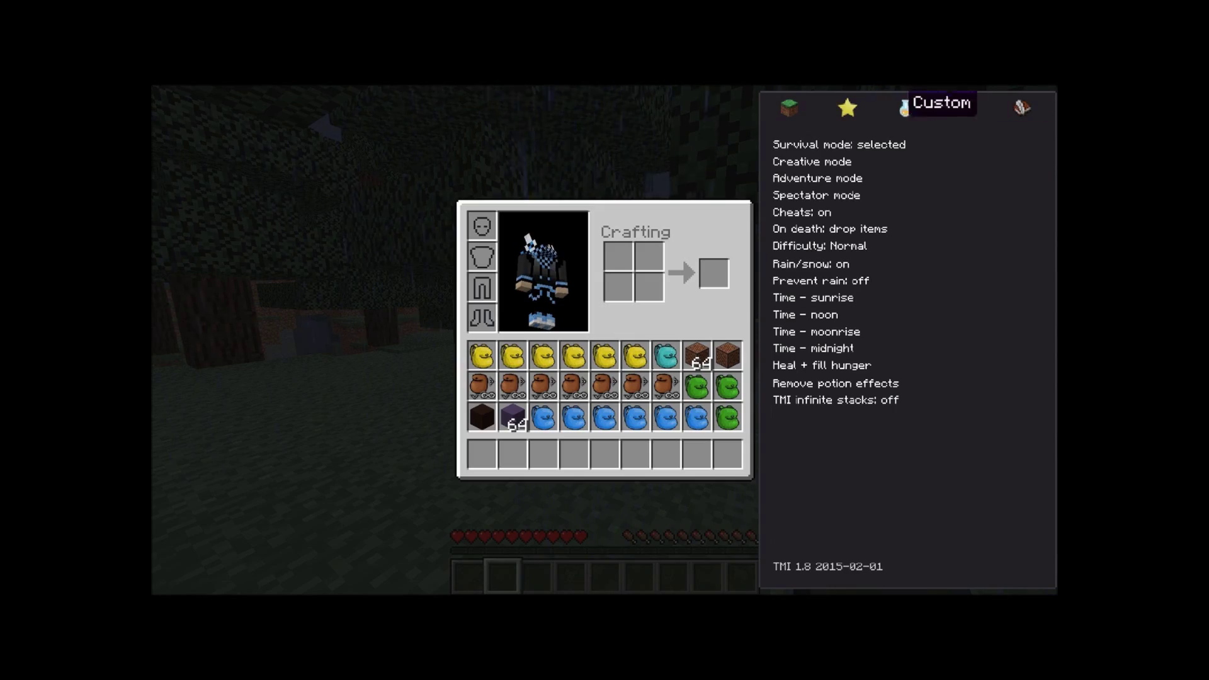
{"action": "left_click", "coordinate": [819, 161]}
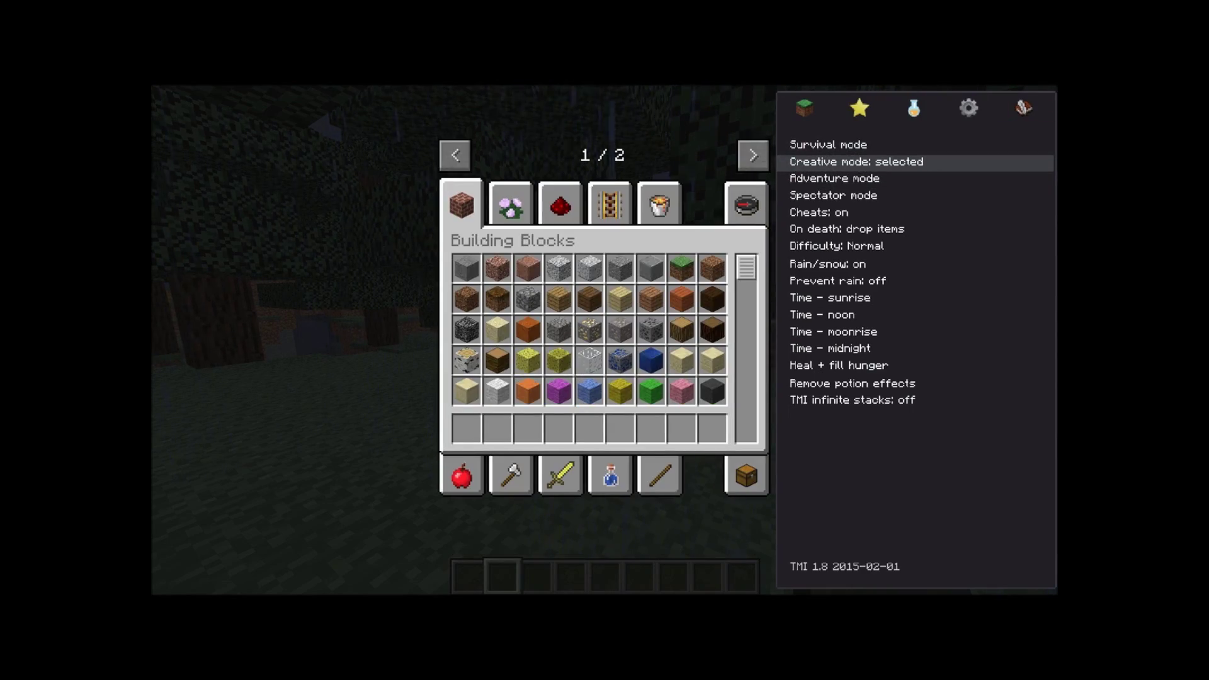
{"action": "key", "text": "Escape"}
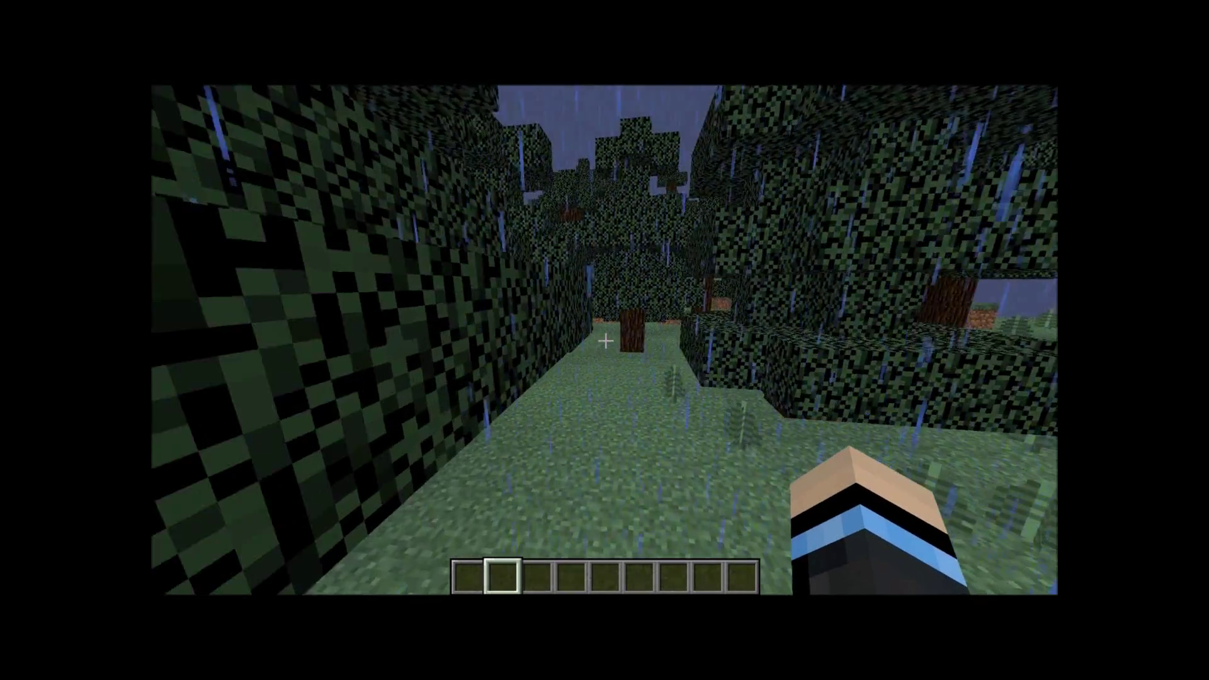
Cycle the player camera perspective and start flying in the creative world.
{"action": "key", "text": "F5"}
{"action": "key", "text": "F5"}
{"action": "key", "text": "space"}
{"action": "key", "text": "space"}
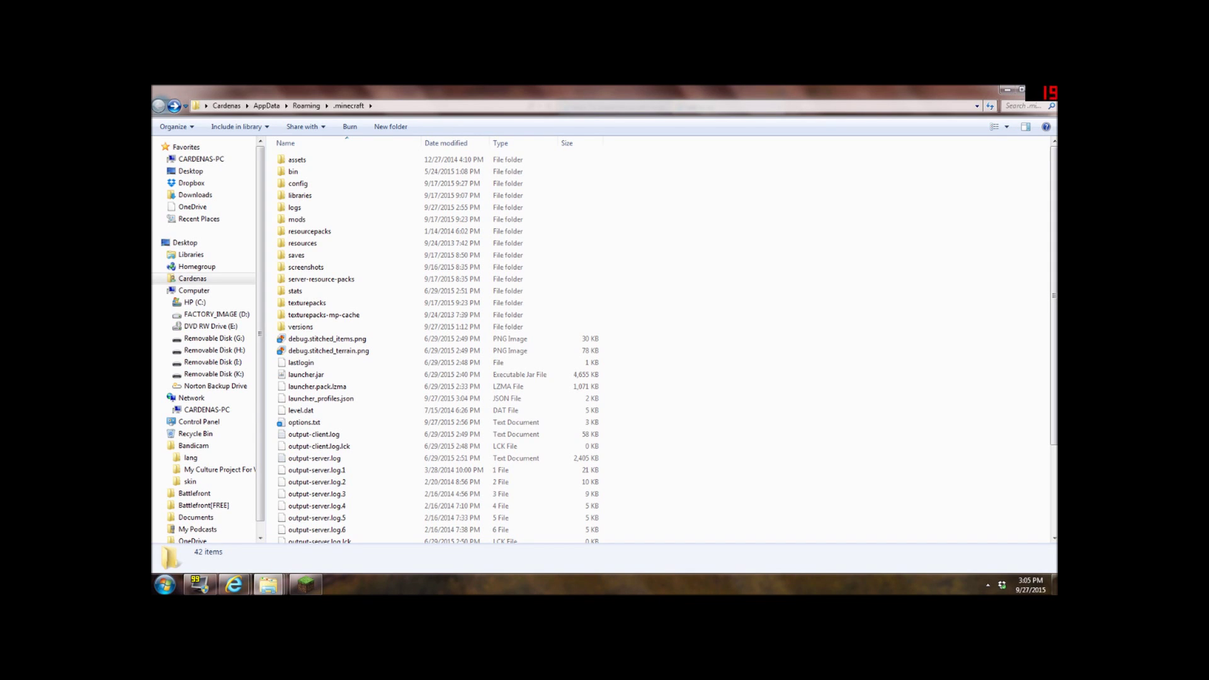
In the Minecraft Launcher, select the Forge profile, open its game directory and go into the mods folder.
{"action": "left_click", "coordinate": [306, 585]}
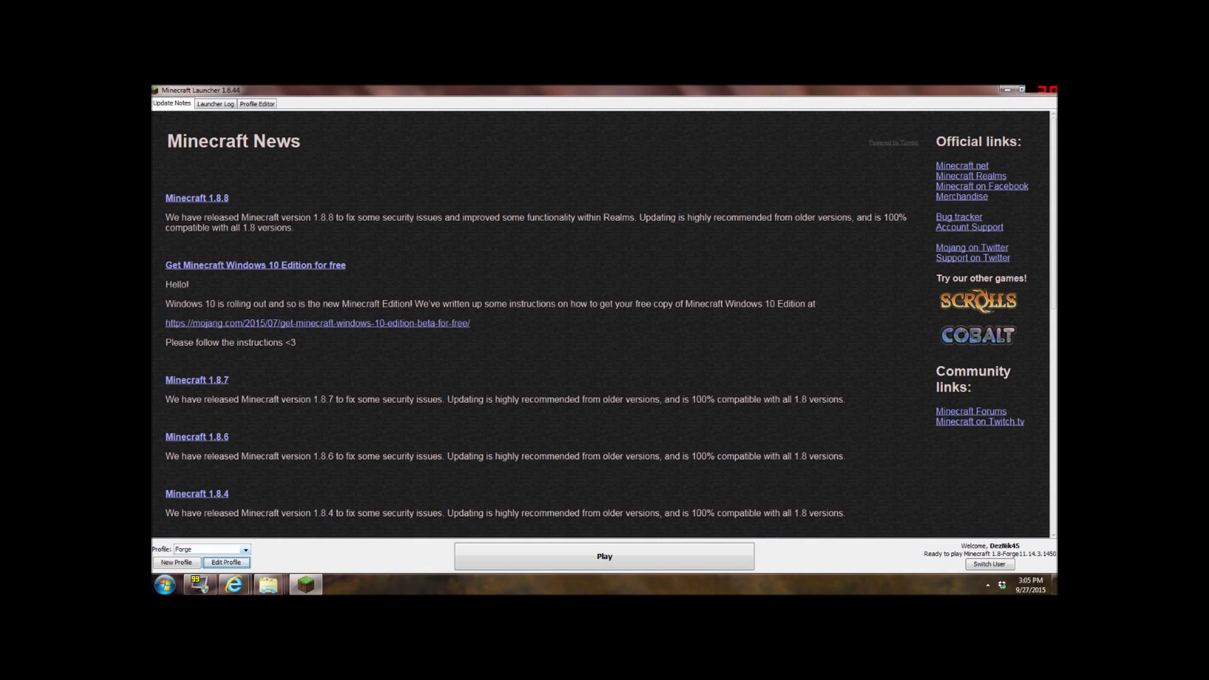
{"action": "left_click", "coordinate": [246, 550]}
{"action": "left_click", "coordinate": [211, 540]}
{"action": "left_click", "coordinate": [226, 562]}
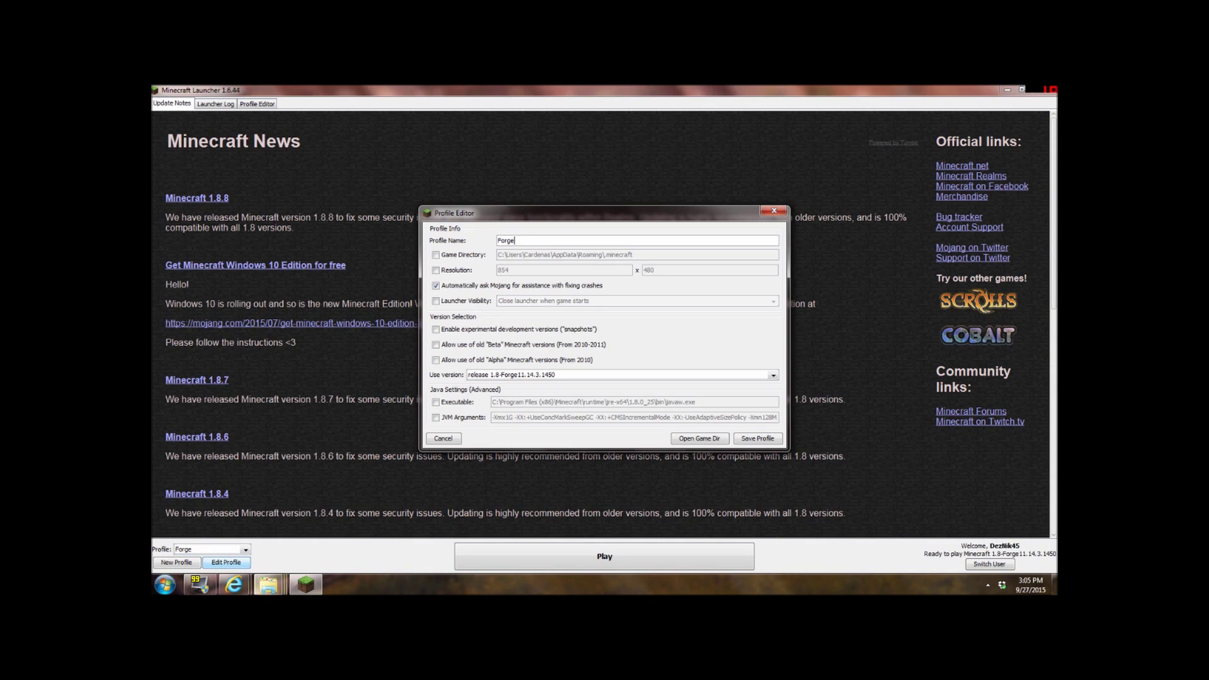
{"action": "key", "text": "Return"}
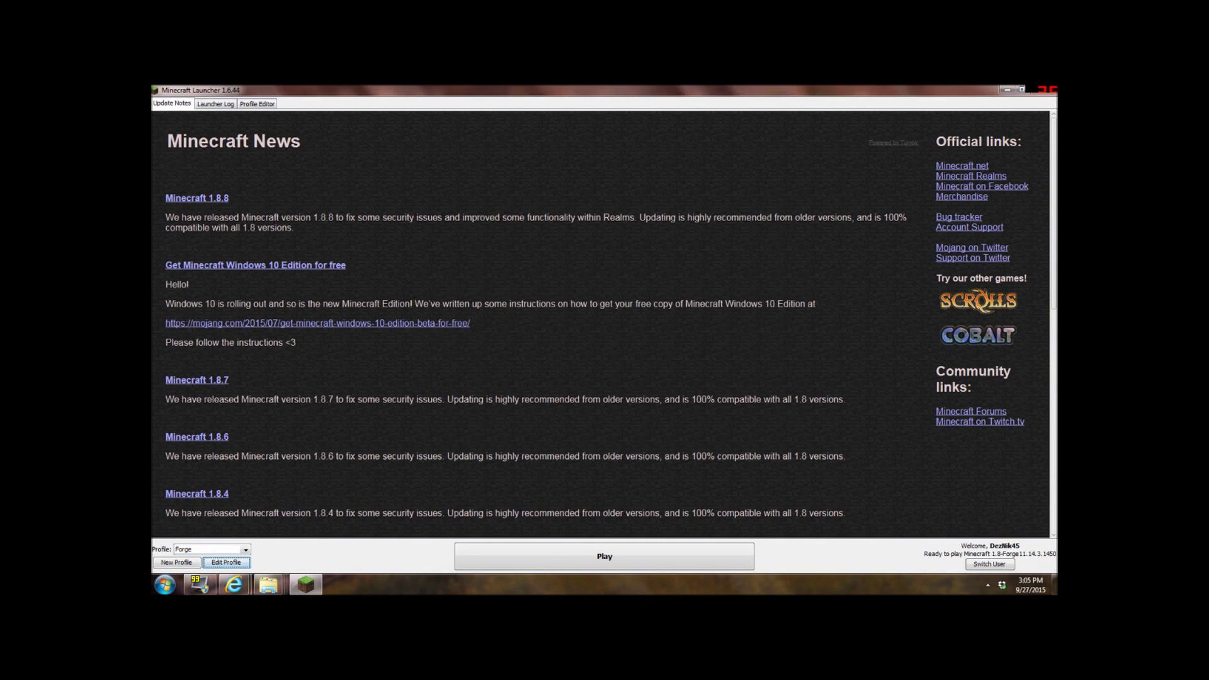
{"action": "left_click", "coordinate": [226, 562]}
{"action": "left_click", "coordinate": [700, 438]}
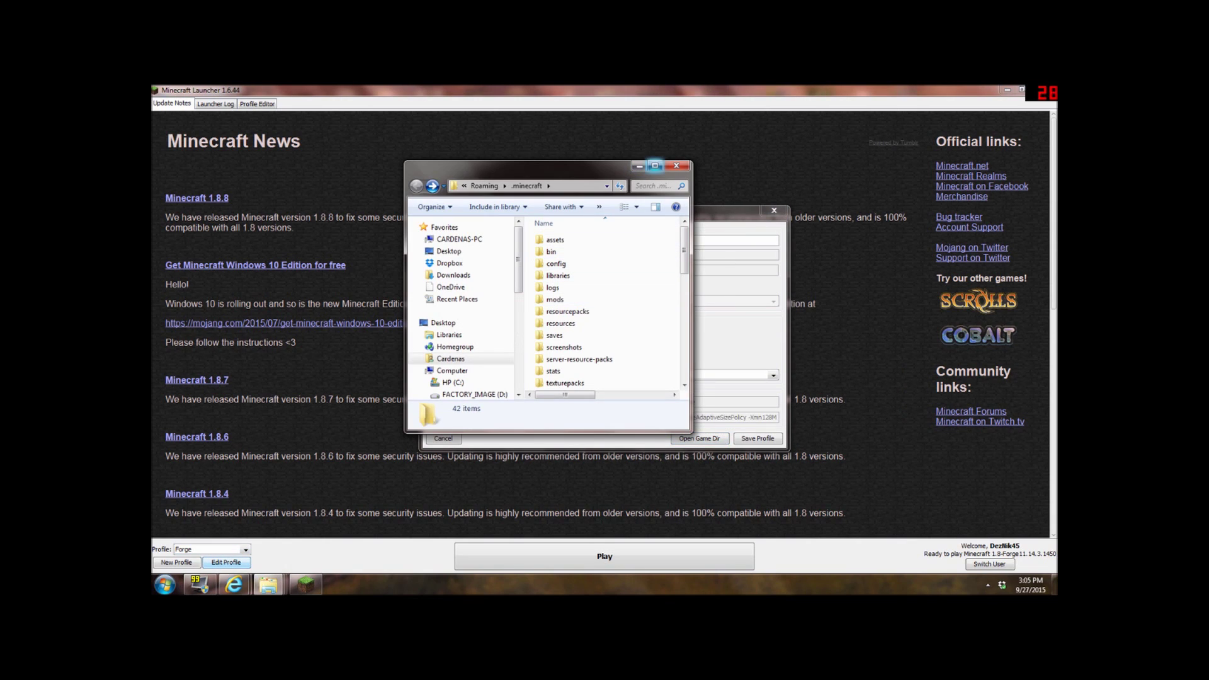
{"action": "left_click", "coordinate": [656, 166]}
{"action": "double_click", "coordinate": [296, 220]}
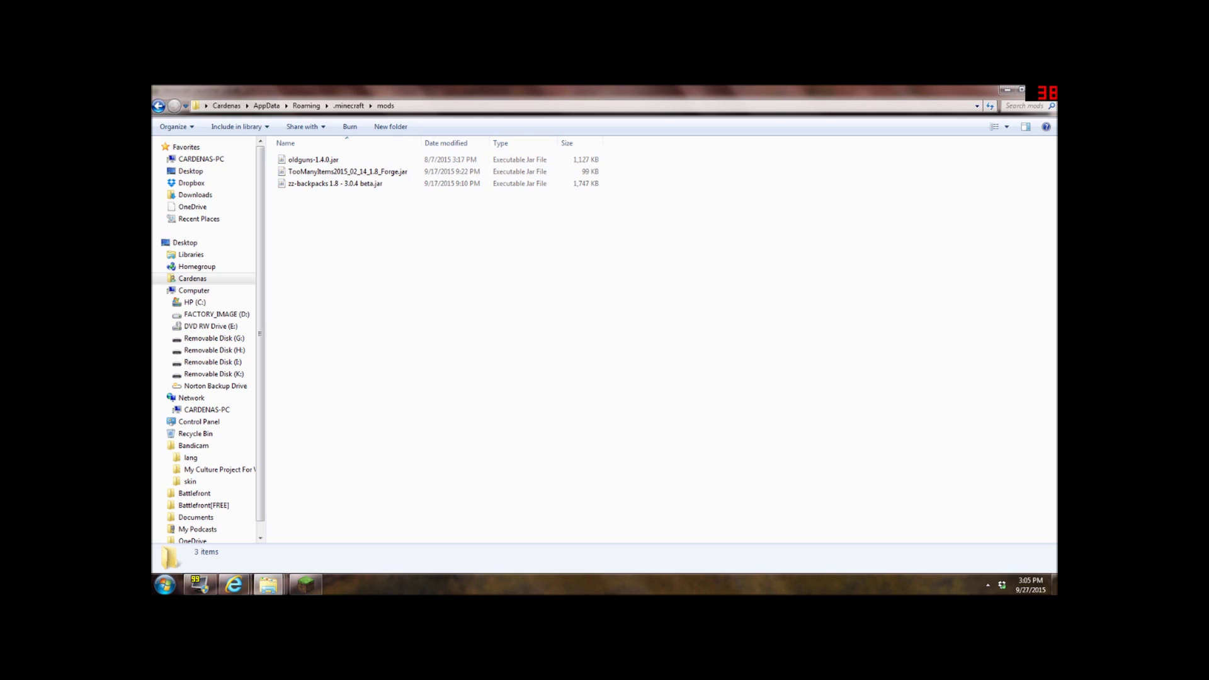
Review the mod files in the mods folder, return to the Minecraft Launcher and close the Forge profile's editor.
{"action": "left_click", "coordinate": [348, 172]}
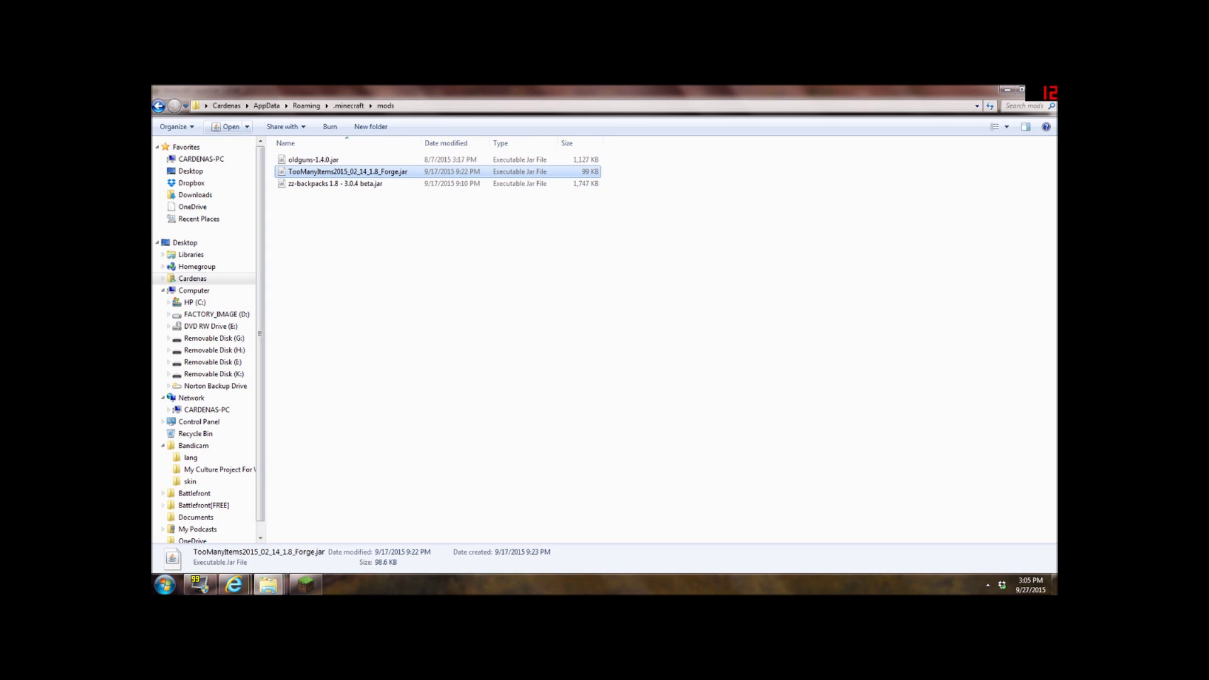
{"action": "left_click", "coordinate": [159, 106]}
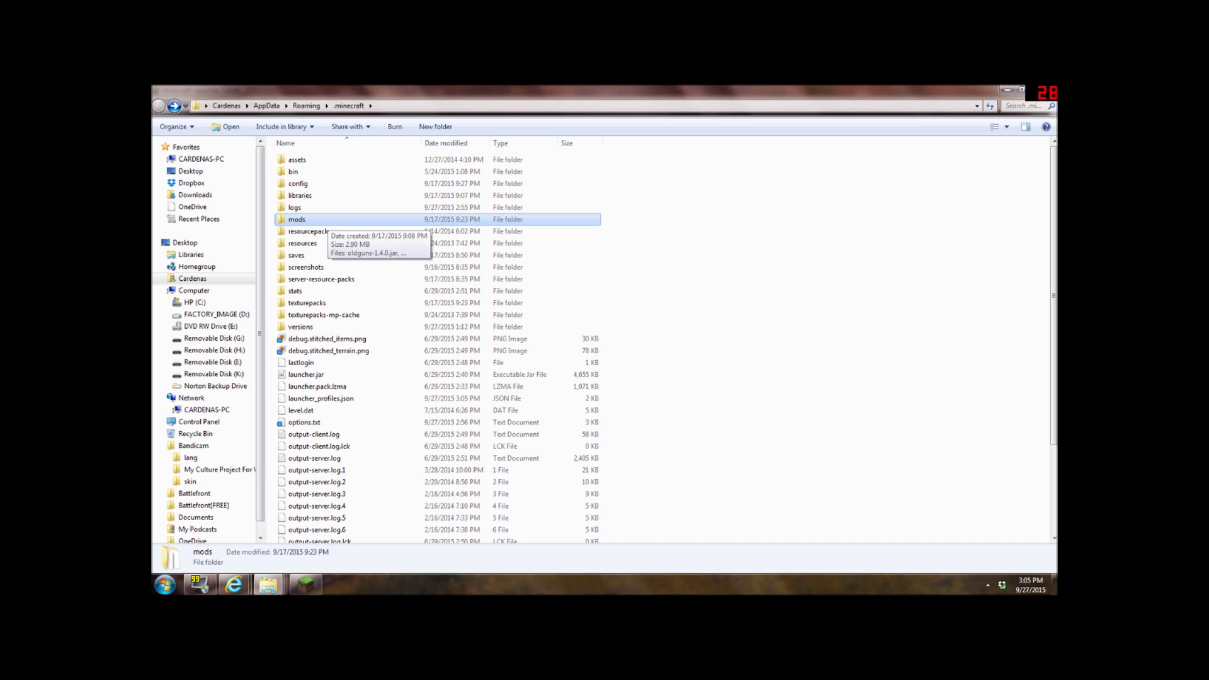
{"action": "key", "text": "Return"}
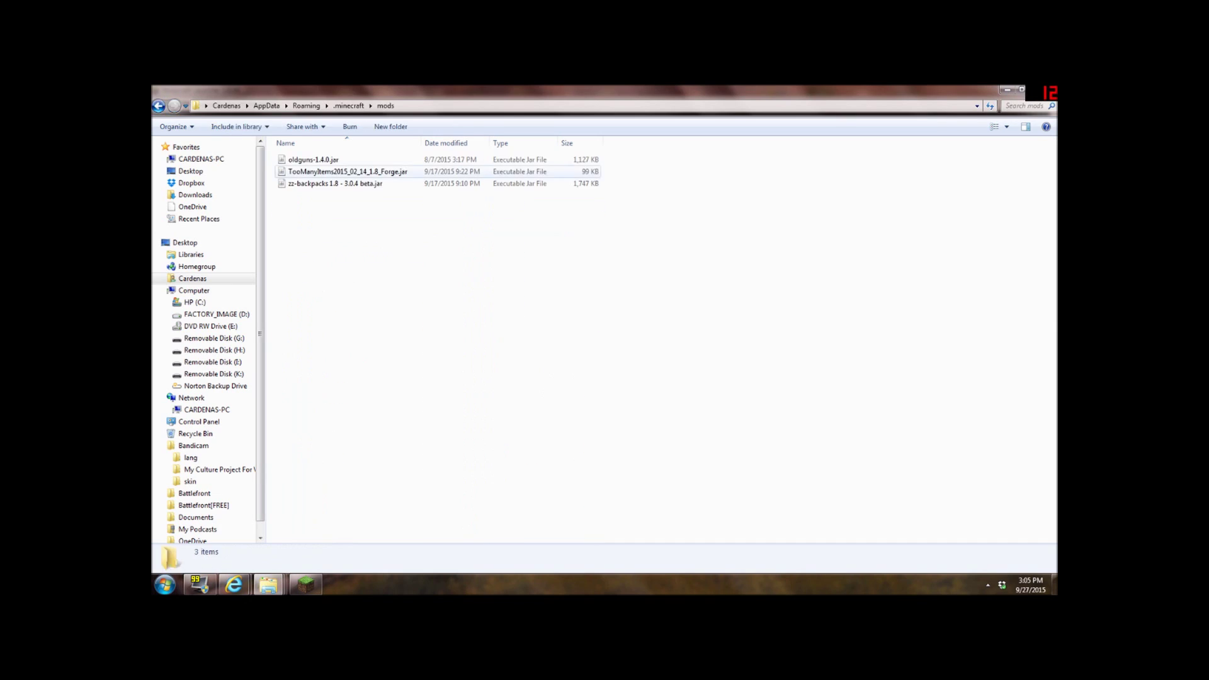
{"action": "key", "text": "BackSpace"}
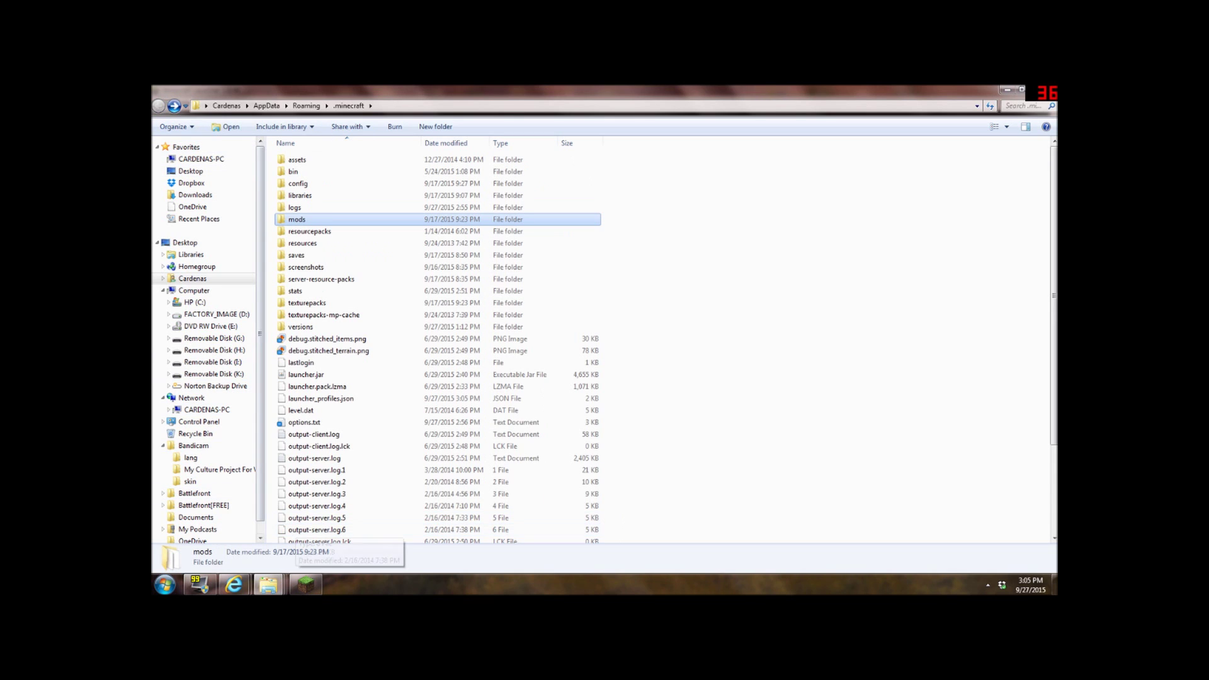
{"action": "left_click", "coordinate": [306, 585]}
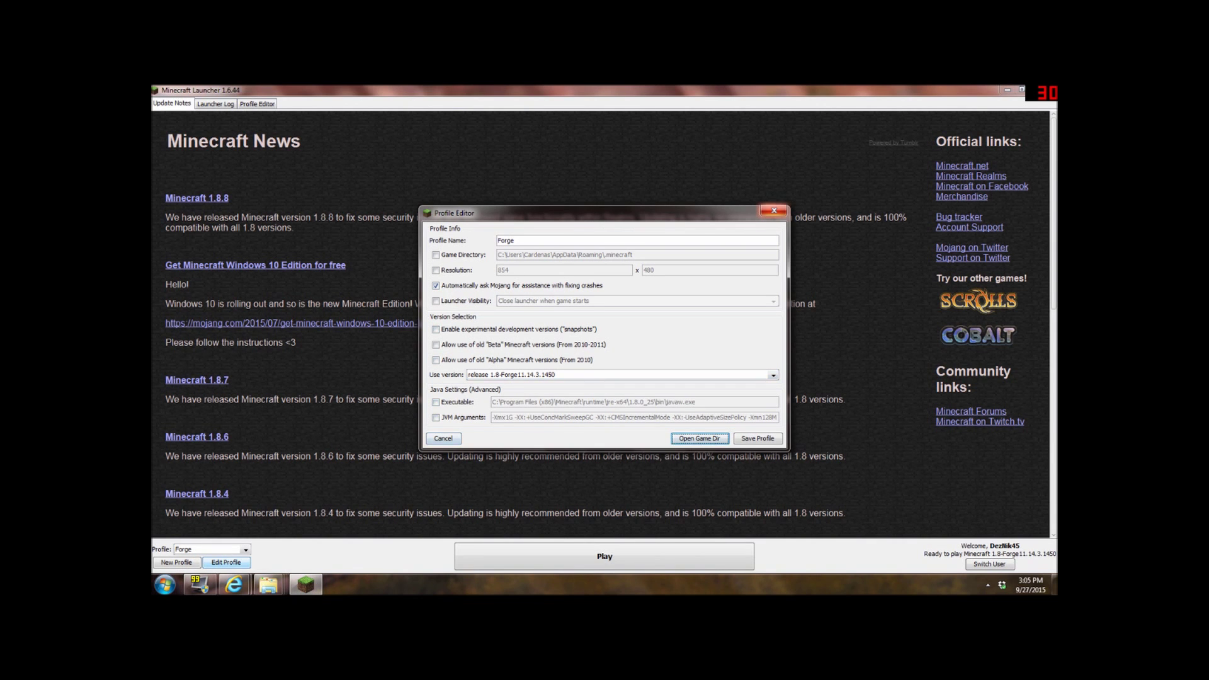
{"action": "left_click", "coordinate": [774, 211]}
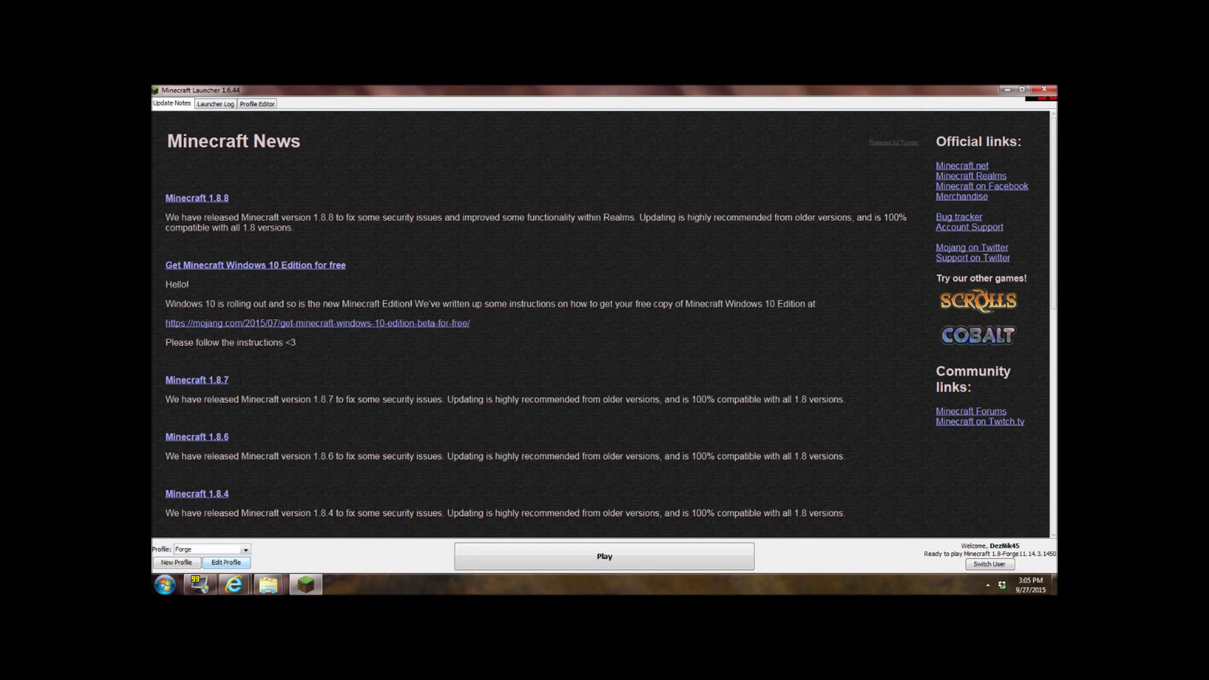